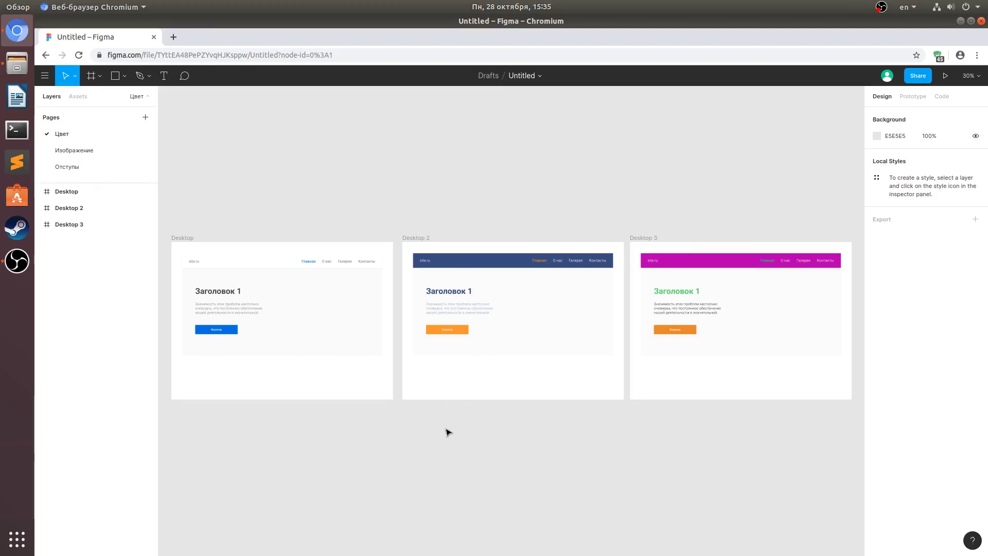
Step: Compare the header, heading and button colours across the Desktop, Desktop 2 and Desktop 3 frames of the Цвет page
scroll(270, 442, "up", 3)
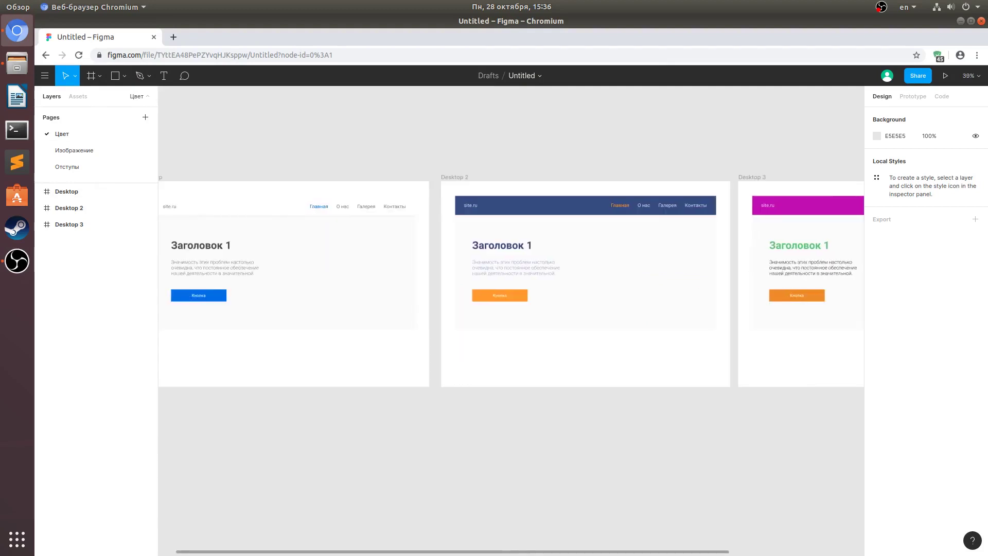
scroll(583, 553, "right", 5)
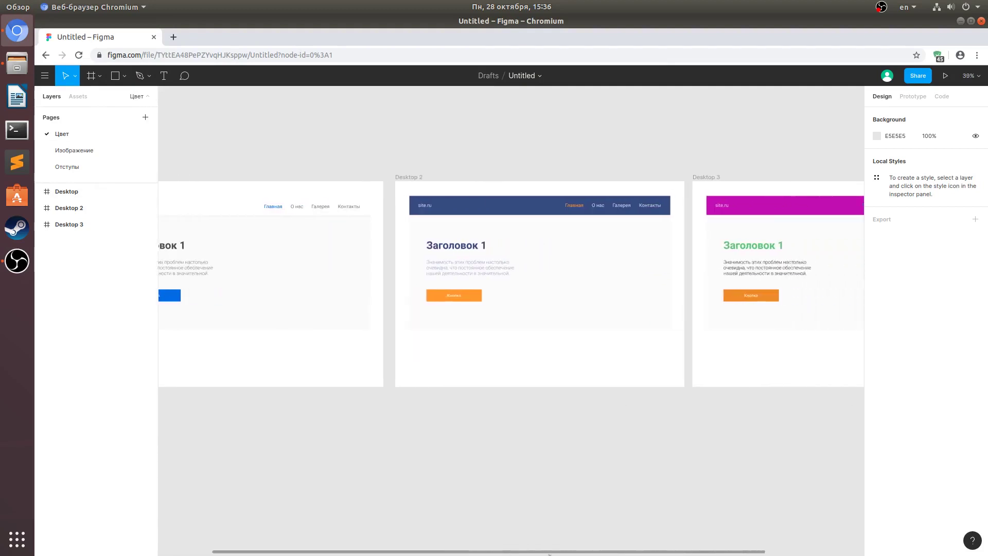
left_click_drag(583, 554, 540, 553)
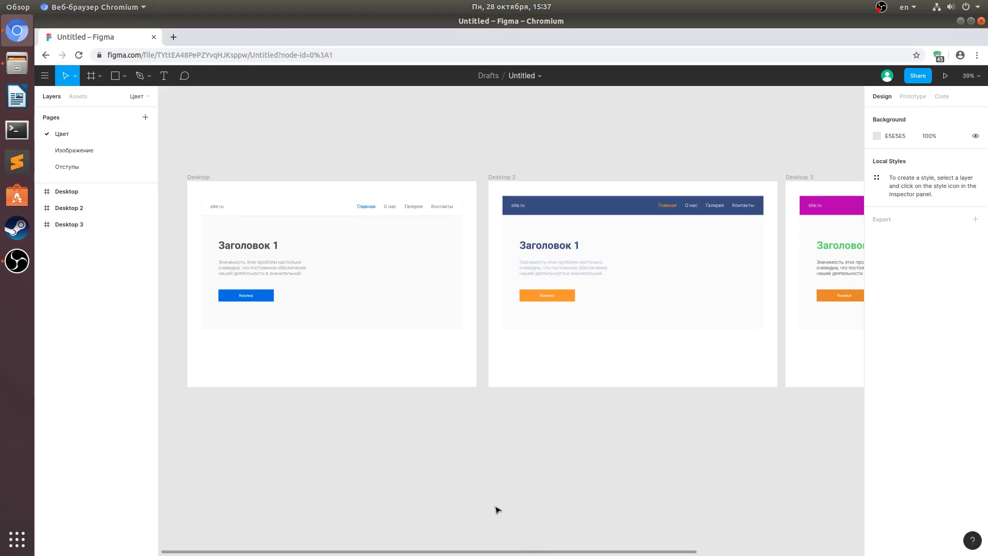
key("n")
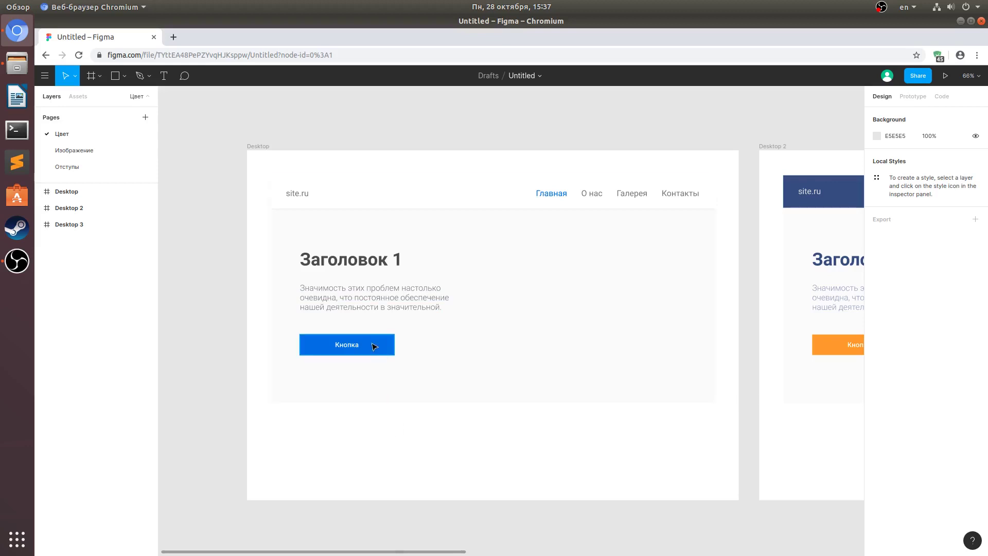
left_click(374, 346)
key("Escape")
scroll(453, 427, "right", 10)
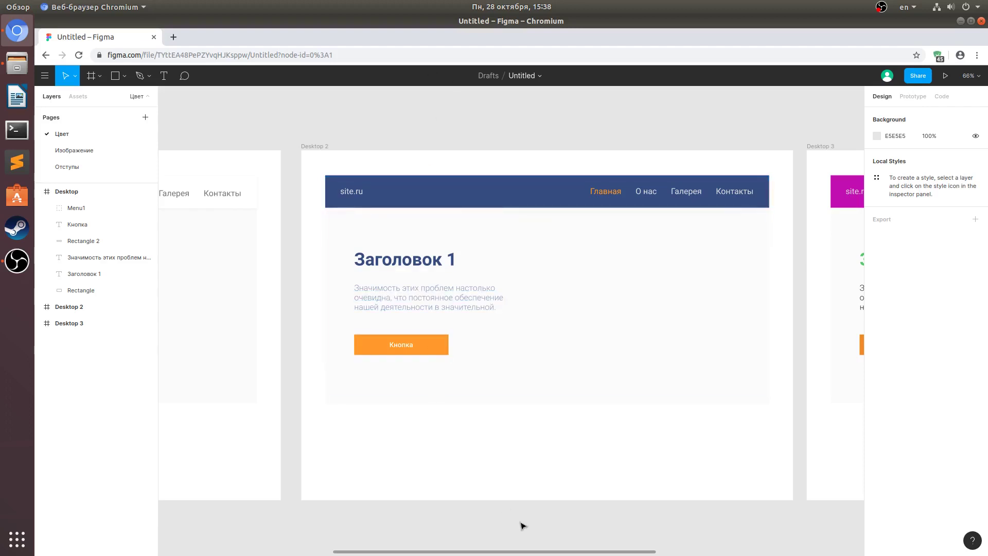
scroll(616, 437, "right", 10)
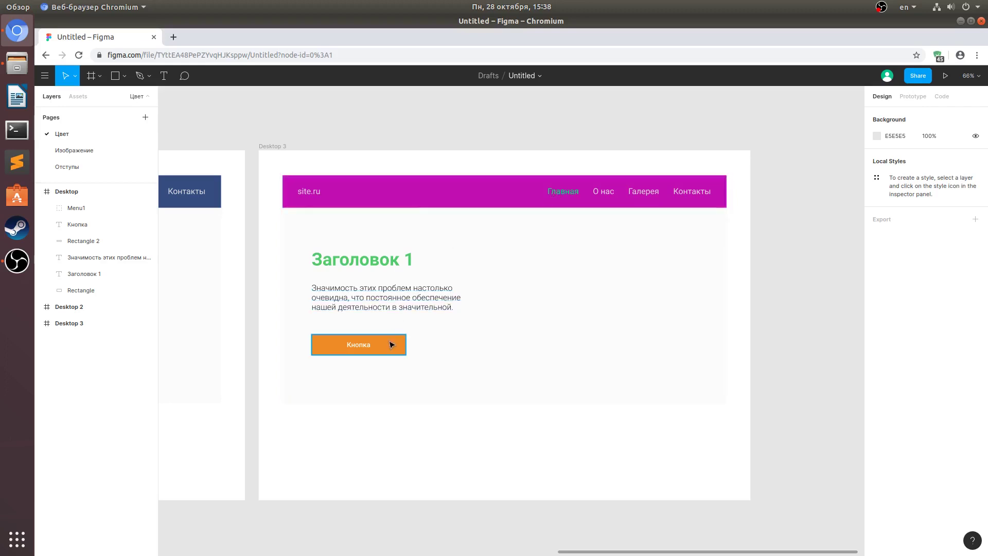
scroll(389, 437, "left", 15)
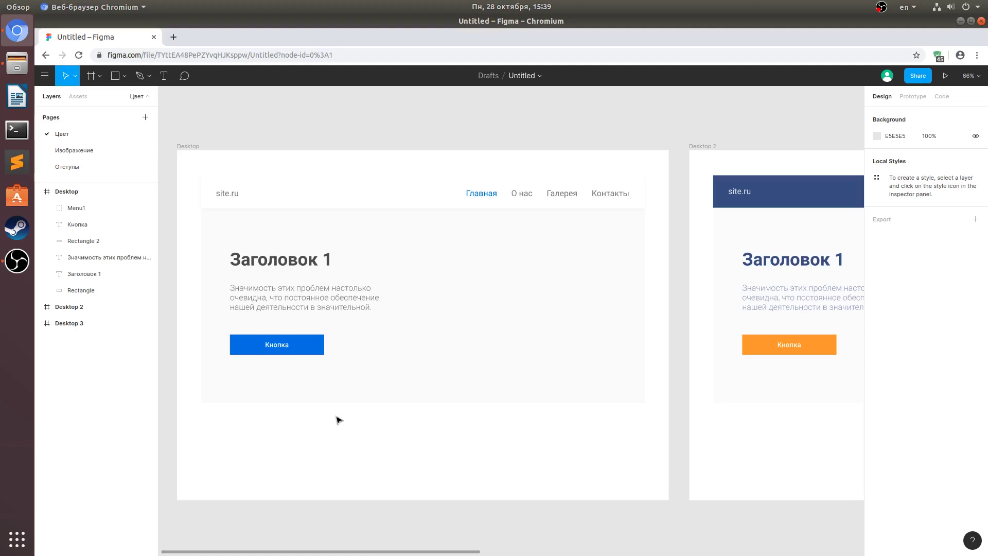
left_click(316, 354)
left_click(475, 199)
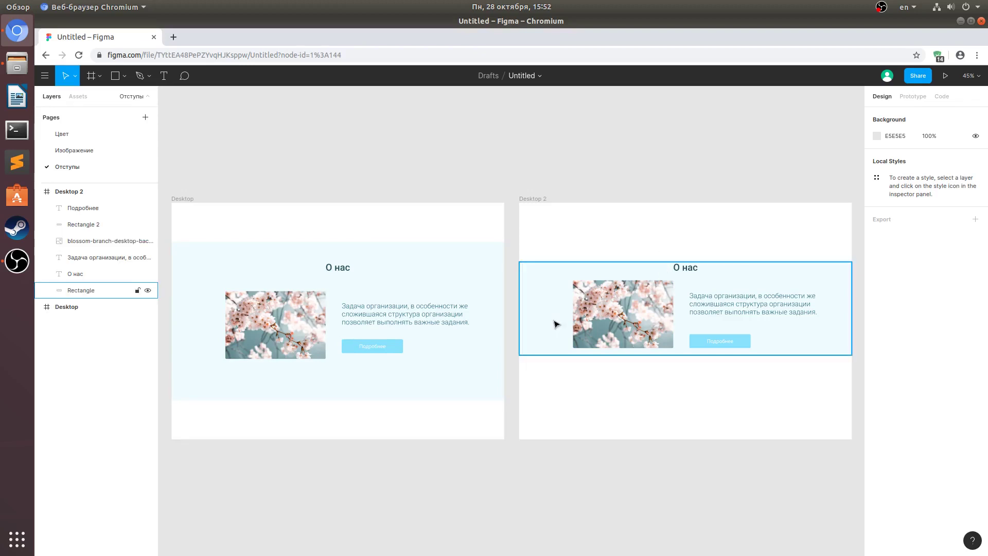
Step: Try to extend the light-blue background rectangle in the Desktop 2 frame above and below its content
left_click(546, 305)
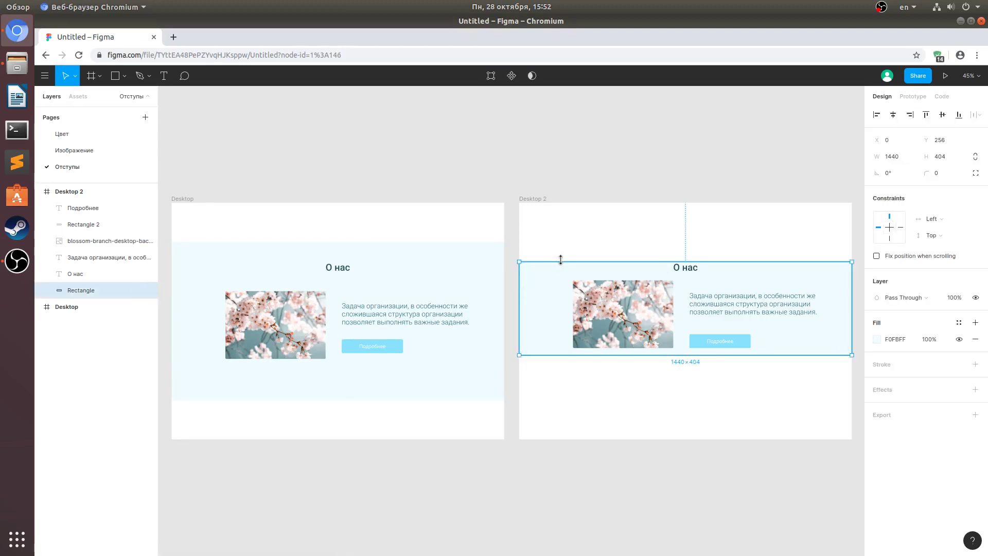
left_click_drag(560, 261, 558, 210)
left_click_drag(549, 355, 551, 409)
left_click(600, 463)
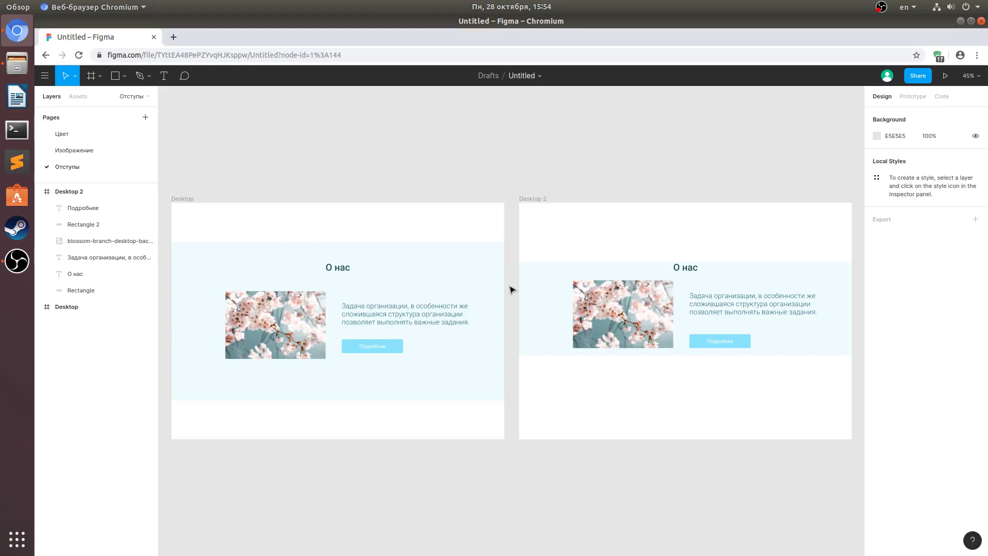
Step: Change the font of the "О нас" heading in the Desktop frame to Roboto Slab
left_click(450, 317)
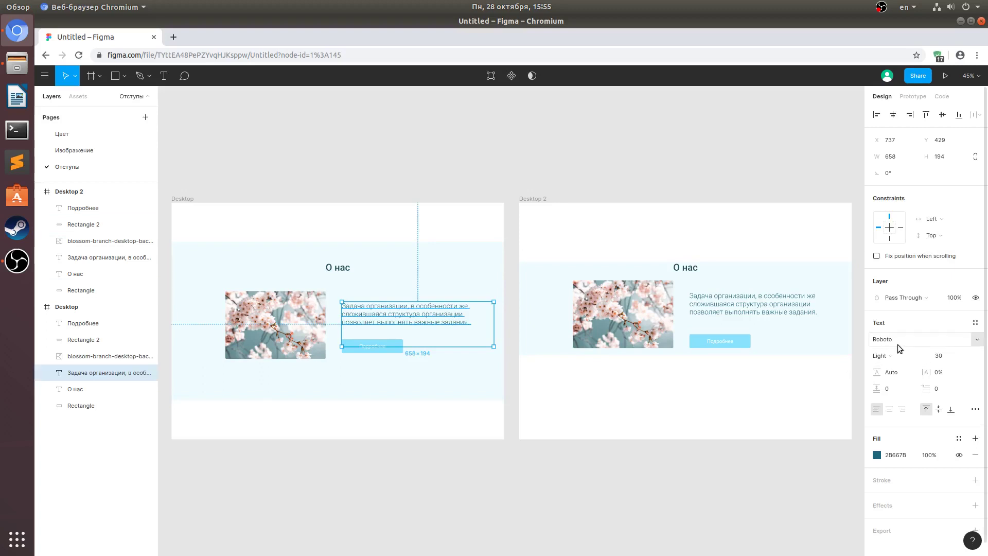
key("Tab")
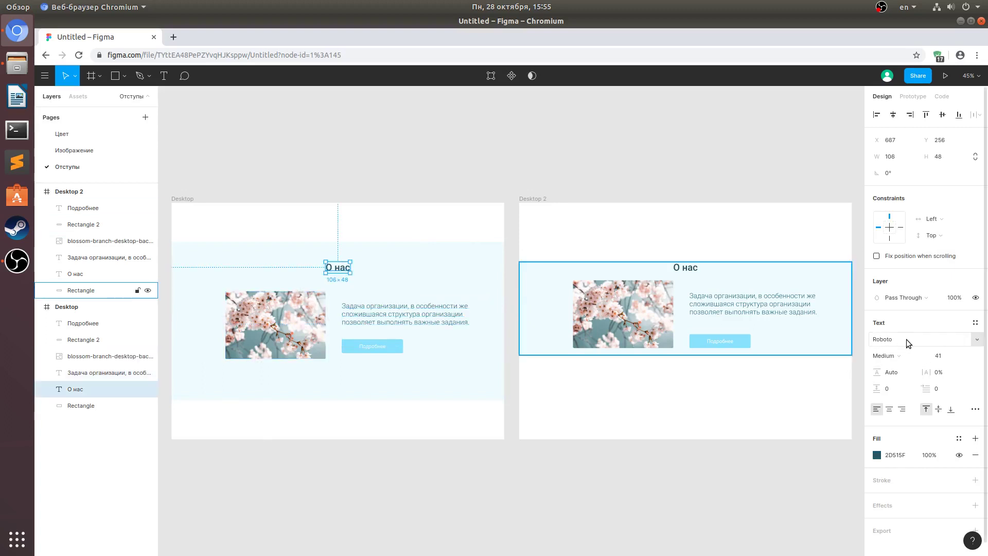
left_click(906, 339)
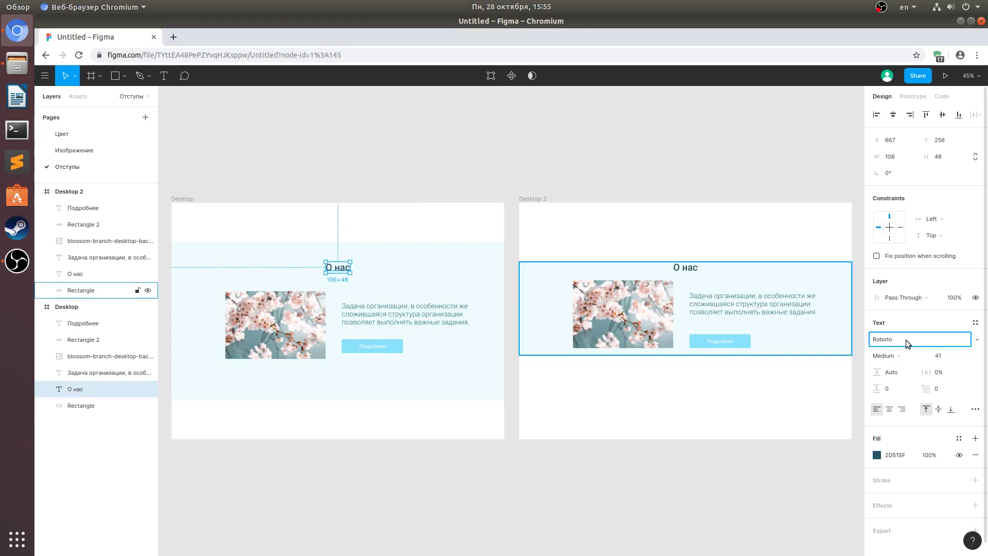
key("Down")
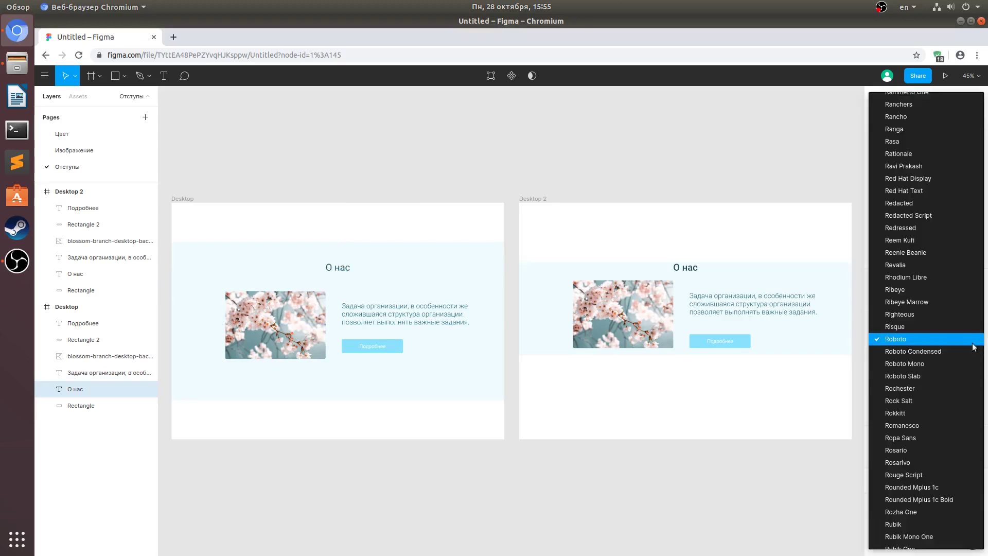
left_click(930, 372)
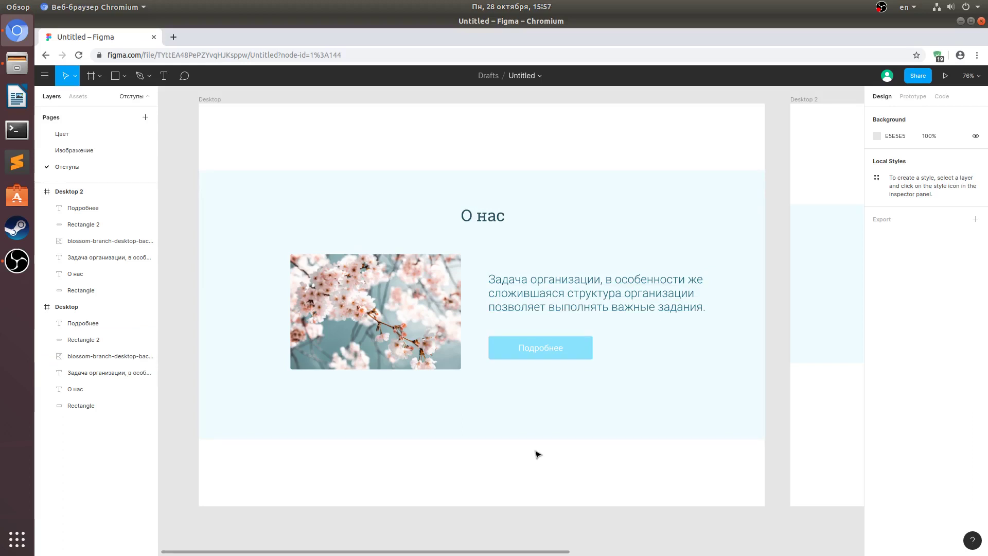
Step: Search Google in a new browser tab for "lorem ipsum" and open the loremipsum.io result
left_click(172, 38)
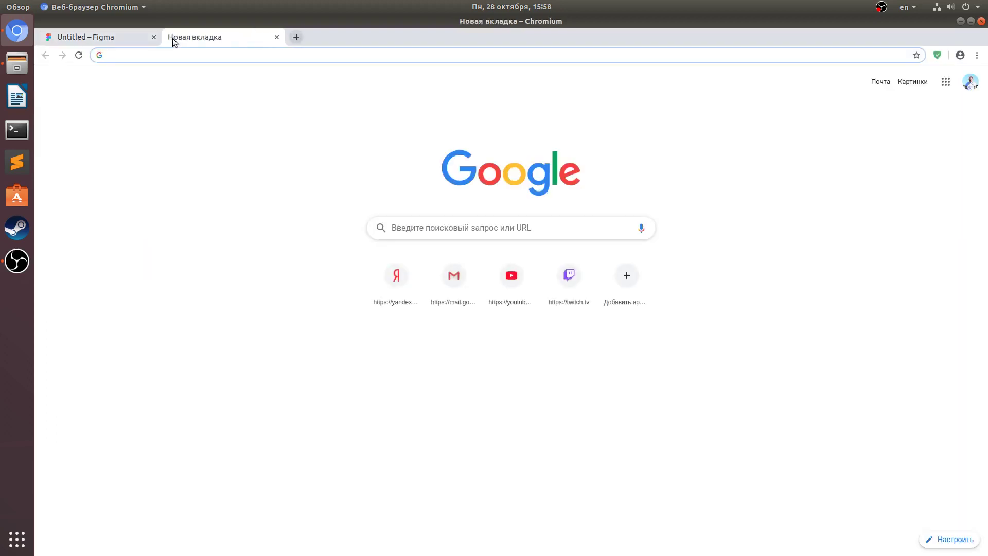
type("lorem ipsum")
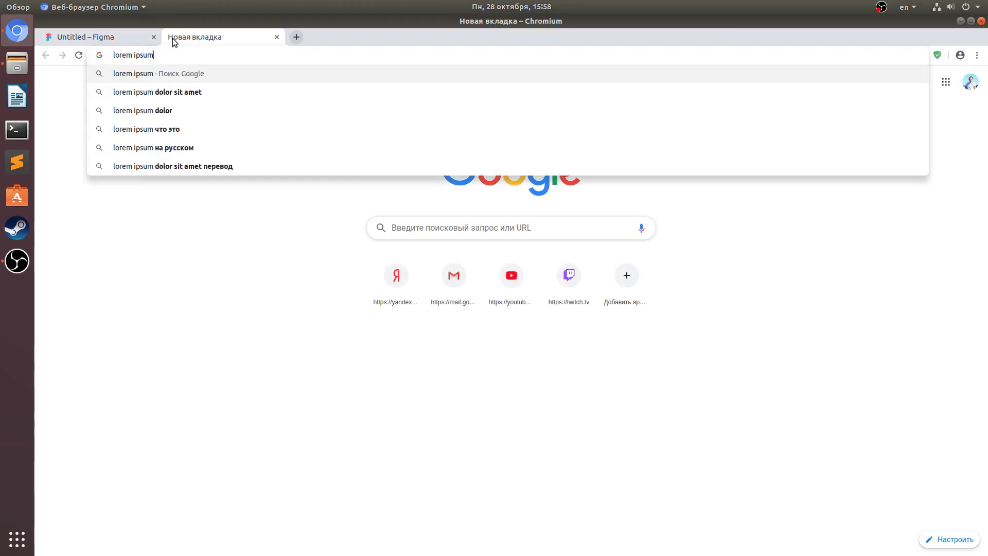
key("Return")
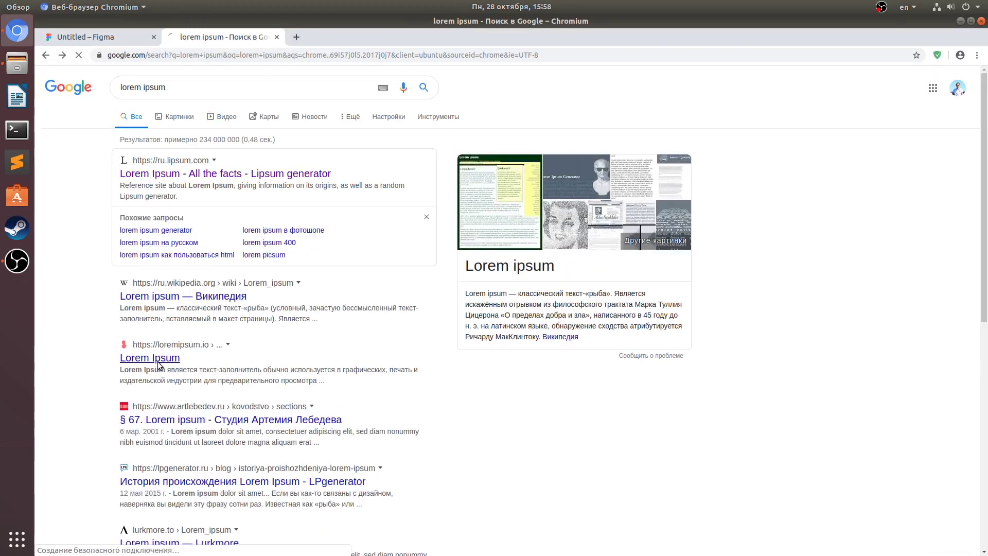
left_click(132, 299)
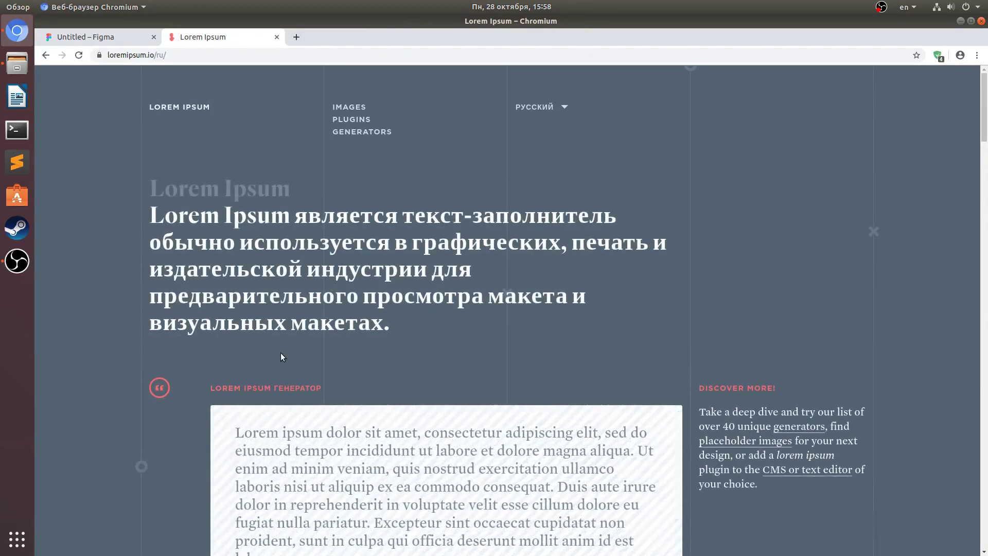
Step: Copy the generated filler text from "Lorem ipsum dolor sit amet" through "Ut enim ad minim veniam"
scroll(280, 352, "down", 3)
left_click_drag(236, 296, 385, 333)
key("ctrl+c")
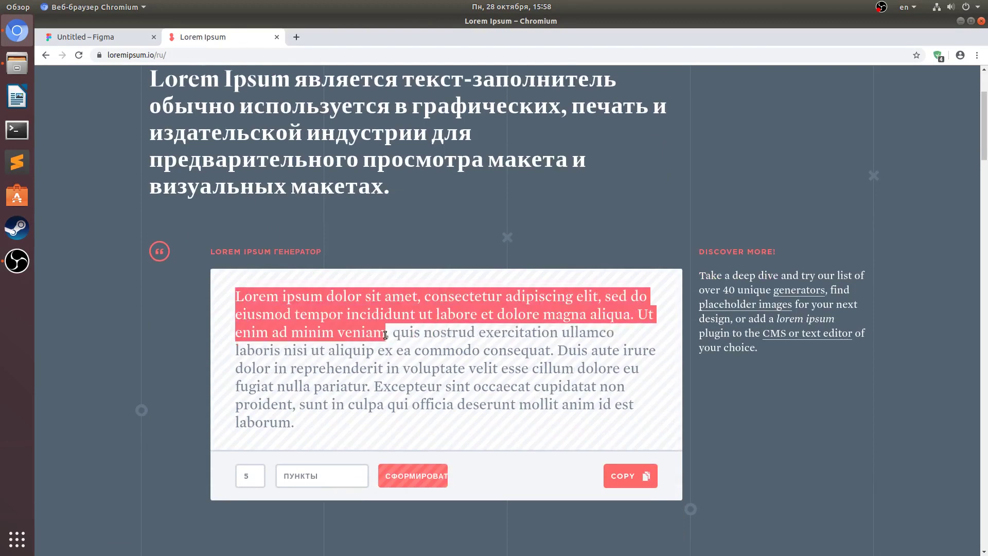
Step: Return to the Figma file and replace the paragraph beside the image in the Desktop frame with the copied Lorem ipsum text
left_click(95, 37)
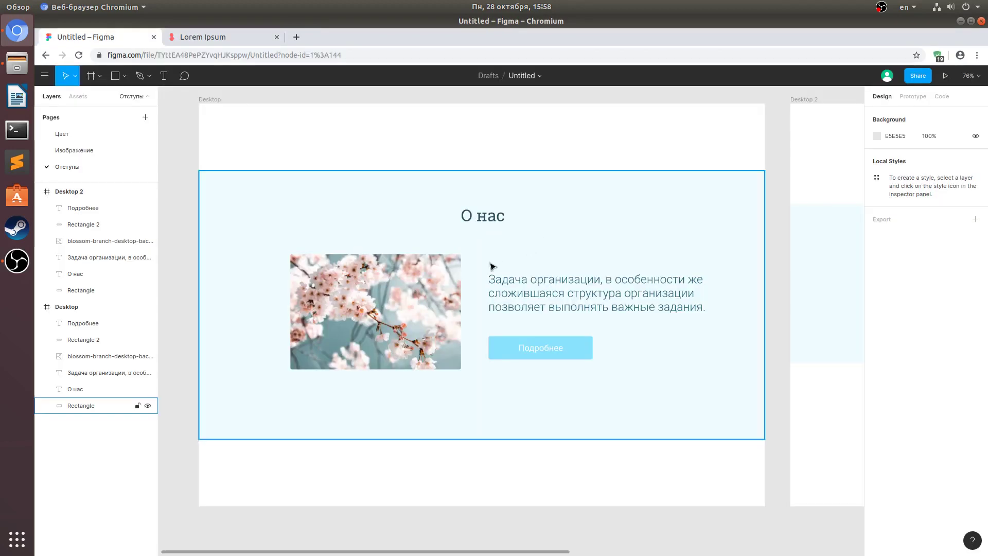
double_click(517, 291)
key("ctrl+v")
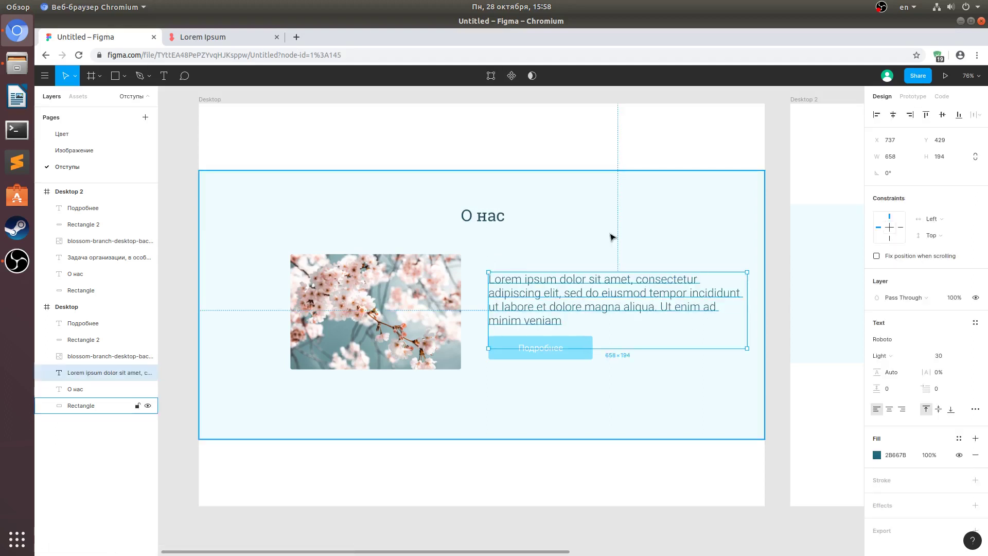
key("Escape")
left_click(583, 112)
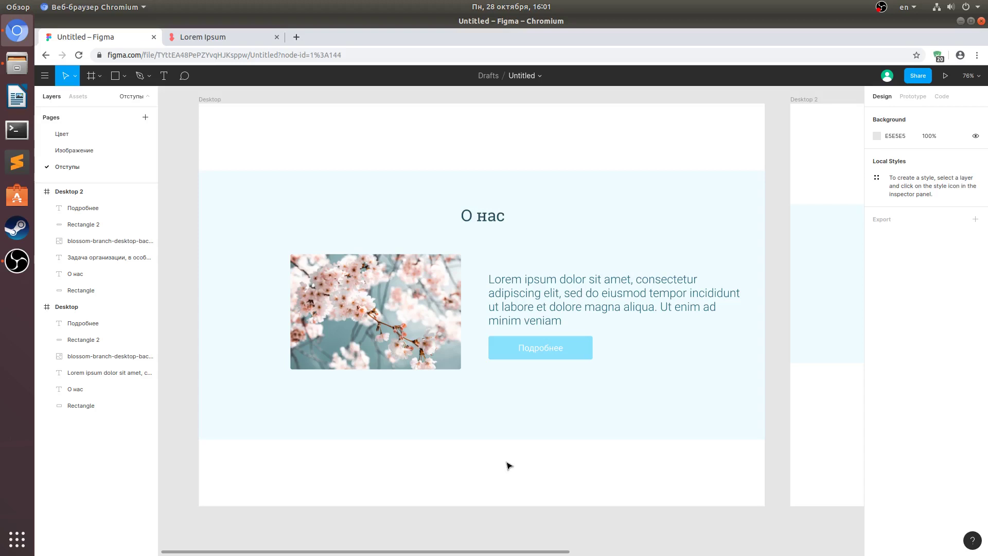
Step: Search Google in a fresh tab for "текст рыба", closing the Lorem Ipsum tab, and open fishtext.ru
left_click(296, 36)
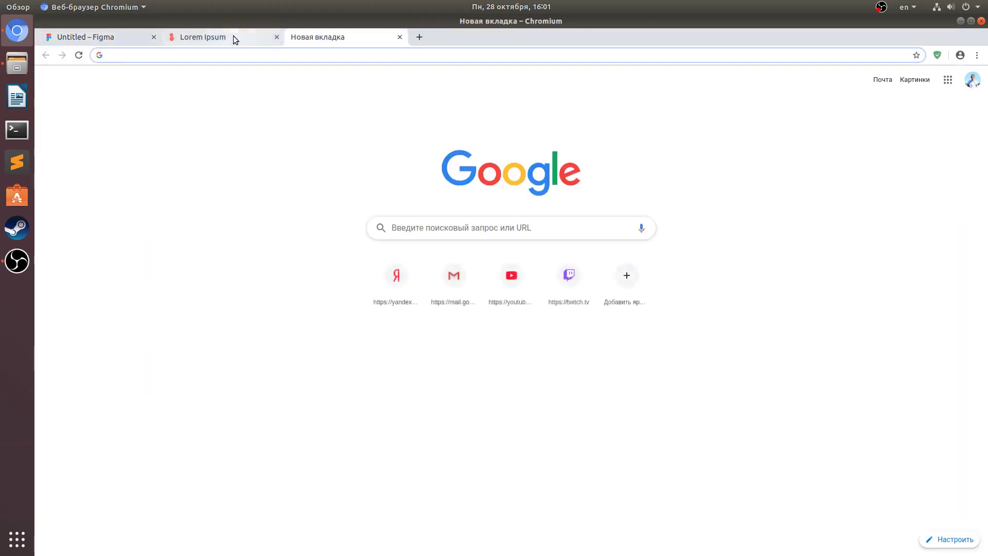
middle_click(233, 35)
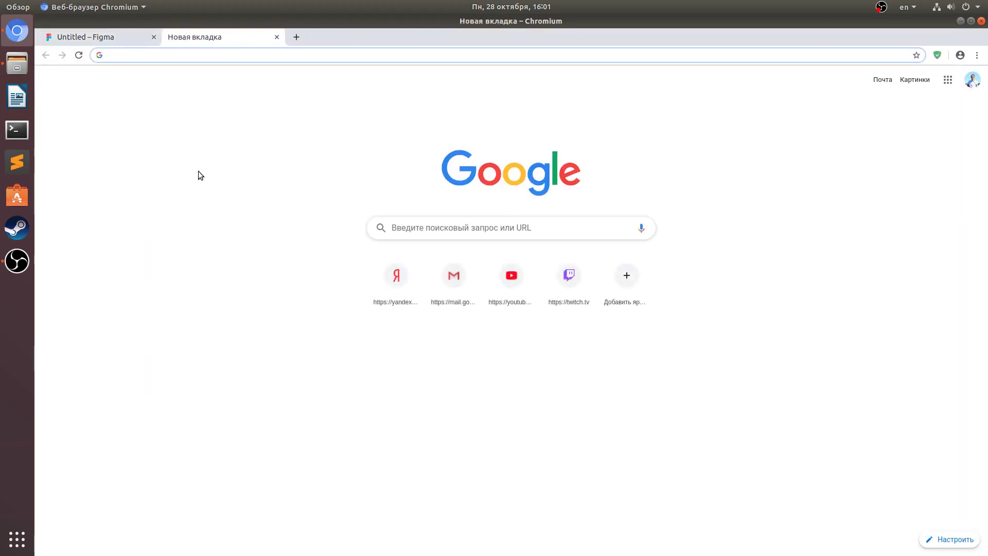
type("nt")
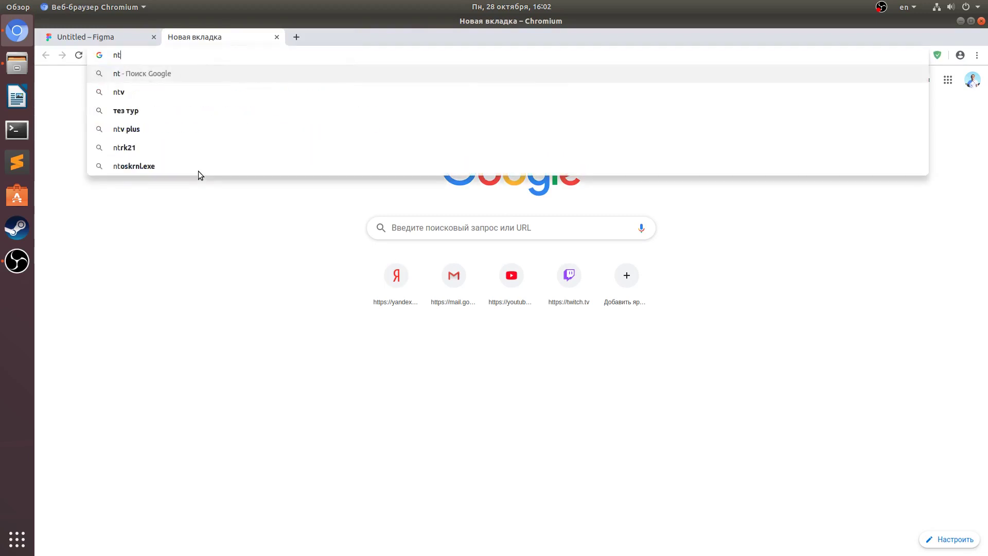
type("rcn g")
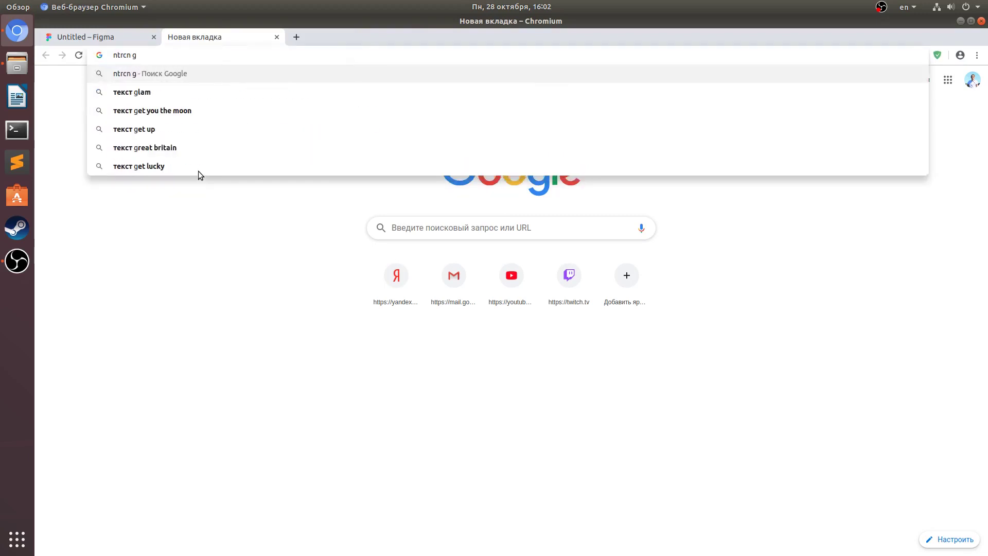
key("BackSpace")
type("hs")
key("Down")
key("Return")
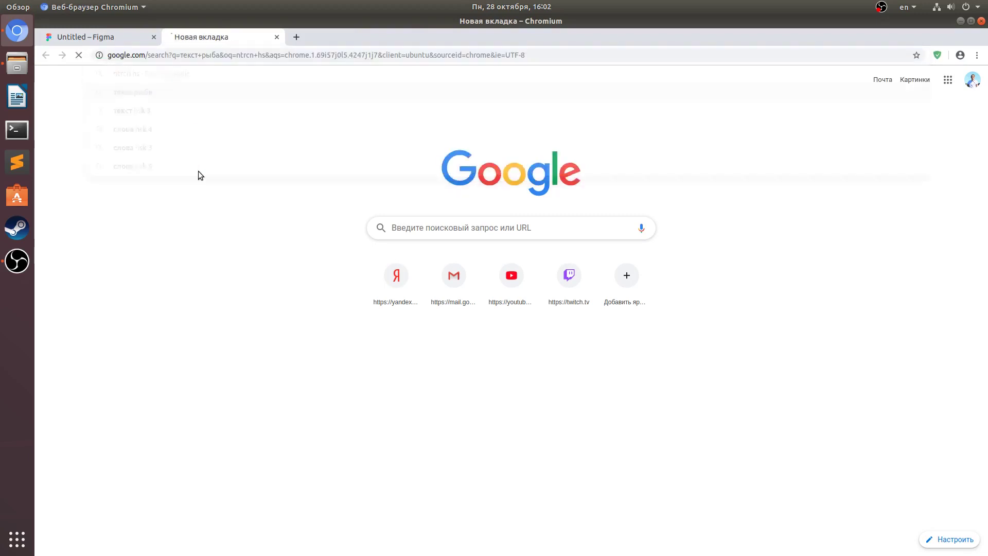
left_click(198, 174)
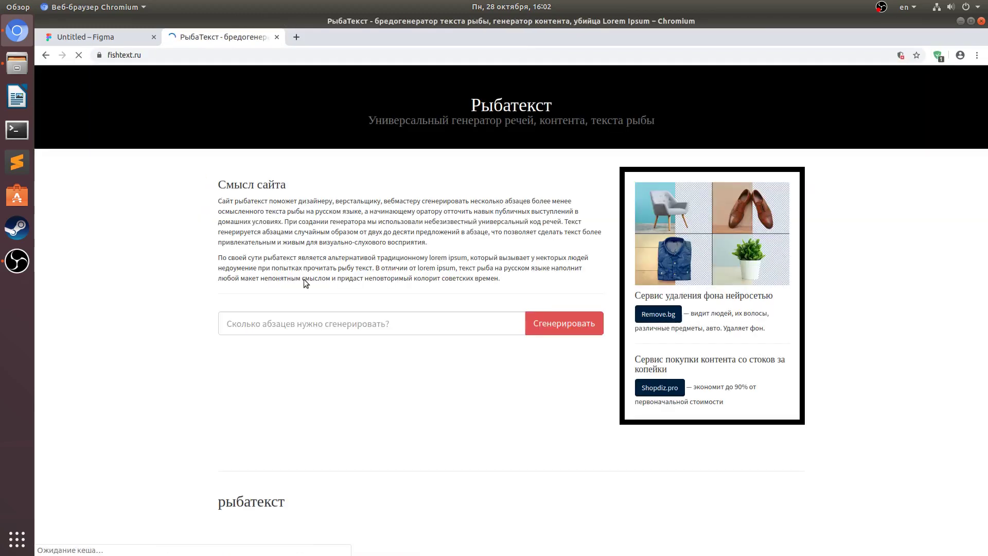
Step: Generate 2 paragraphs of Russian filler text and copy the first sentence, from "Таким образом" to "насущным потребностям."
left_click(286, 323)
type("2")
left_click(562, 324)
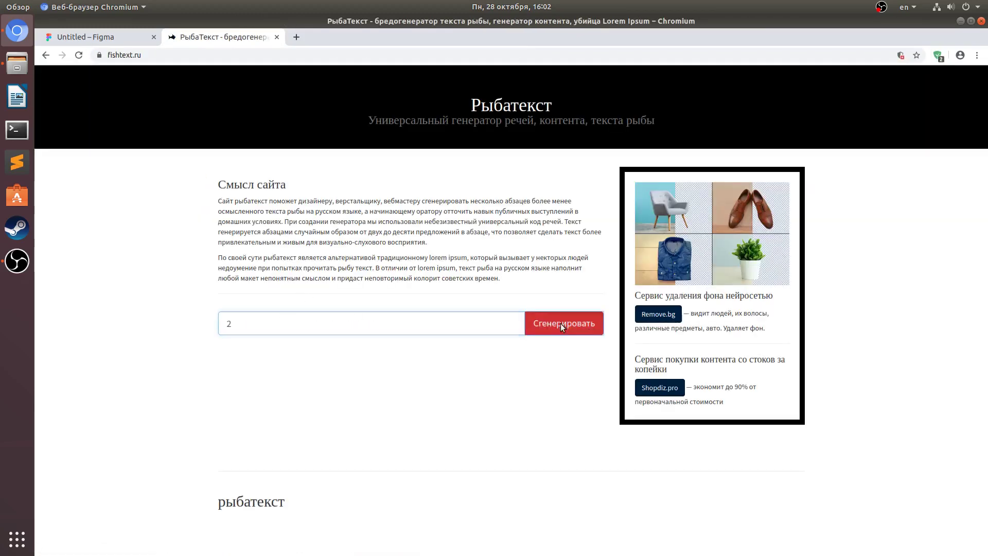
left_click_drag(215, 373, 389, 384)
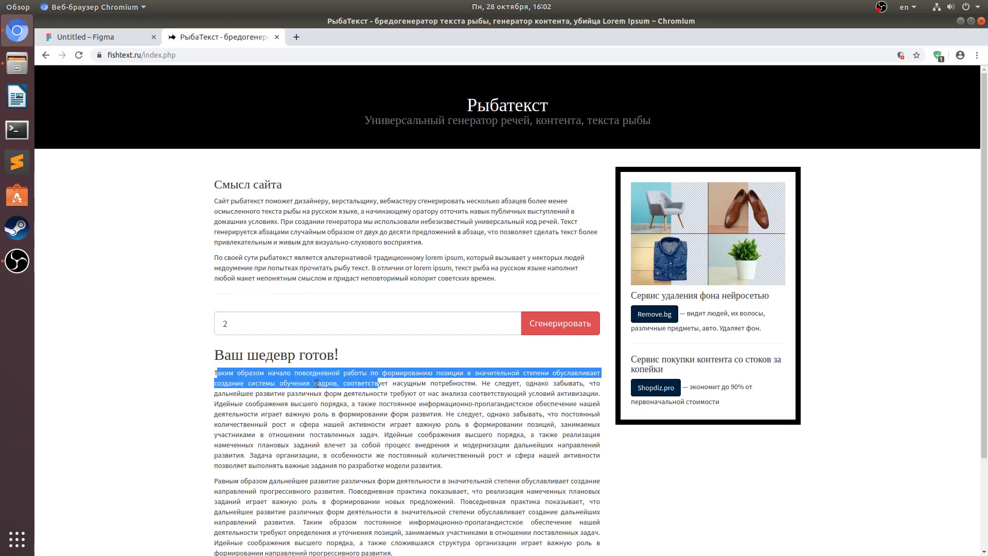
left_click(215, 377)
left_click_drag(215, 377, 486, 381)
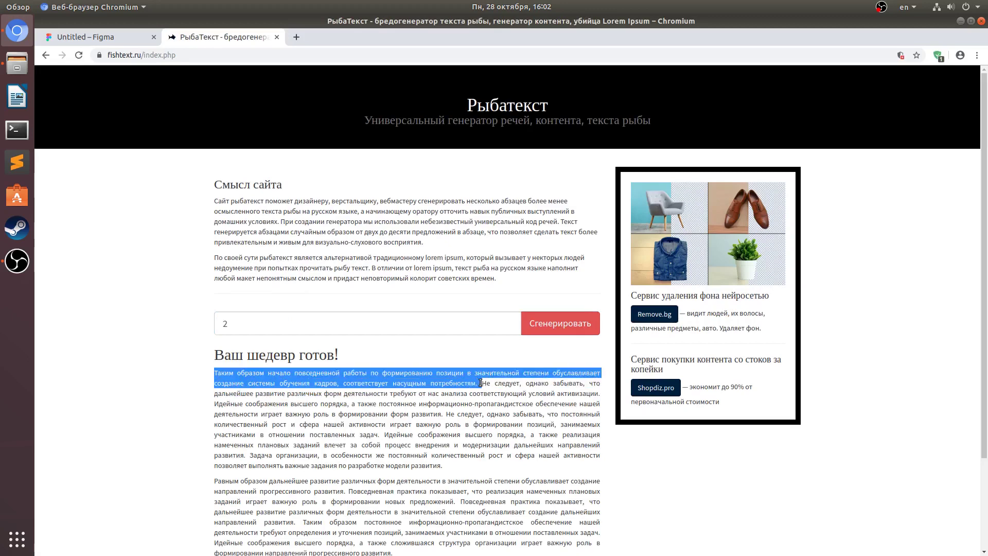
key("ctrl+c")
Step: Return to the Figma file and replace the Lorem ipsum paragraph in the Desktop frame with the copied Russian sentence
left_click(82, 37)
double_click(613, 293)
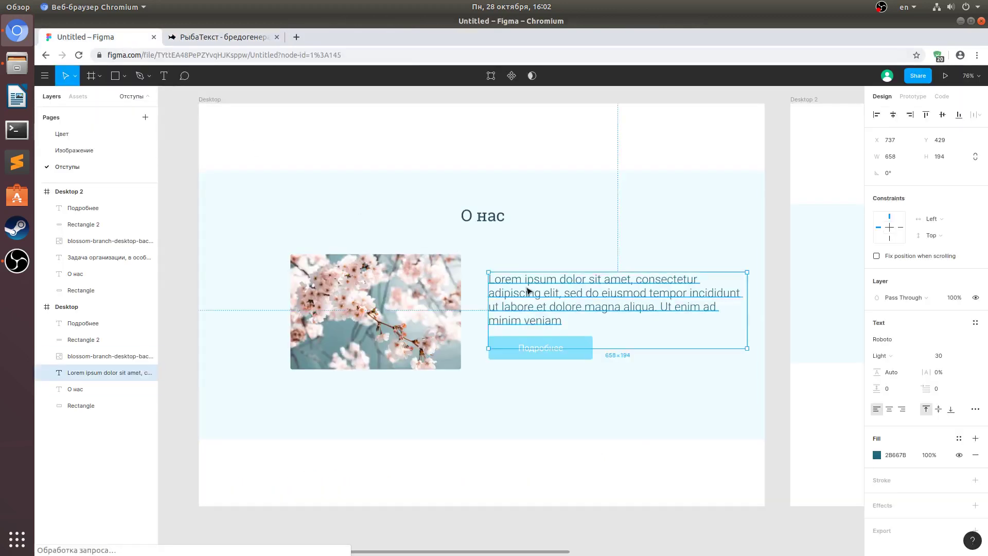
key("ctrl+v")
Step: Shorten the Russian paragraph so it ends with "степени обуславливает." including the full stop
left_click_drag(575, 331, 616, 313)
key("BackSpace")
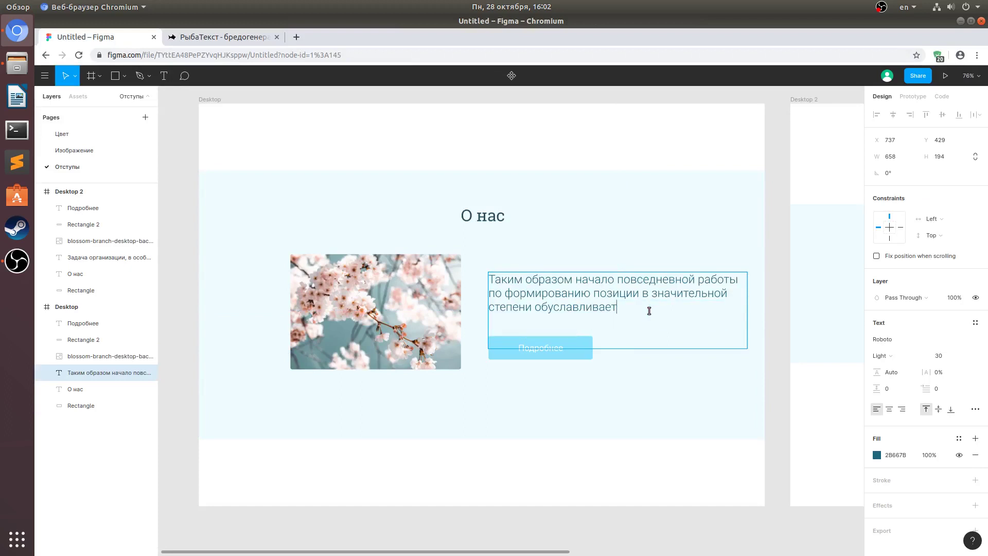
type("/")
key("BackSpace")
type(".")
key("Escape")
left_click(588, 164)
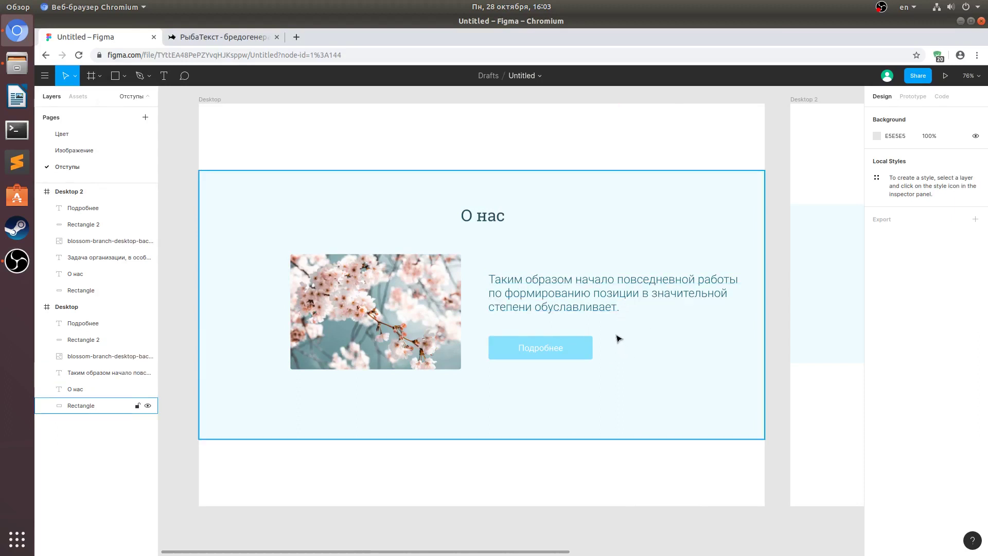
Step: Try a pale blue fill, C3DBE3, on the Russian paragraph in the Desktop frame
left_click(578, 293)
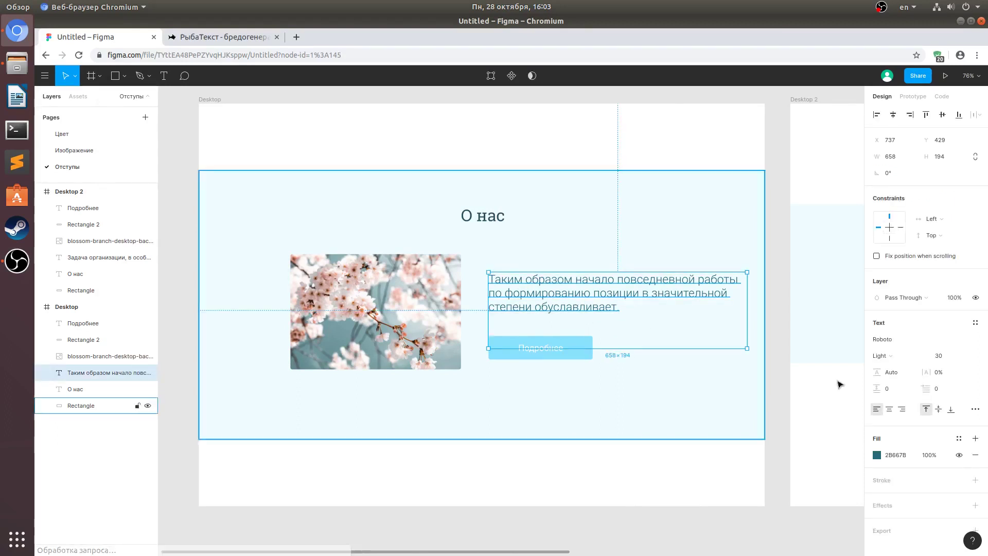
left_click(876, 454)
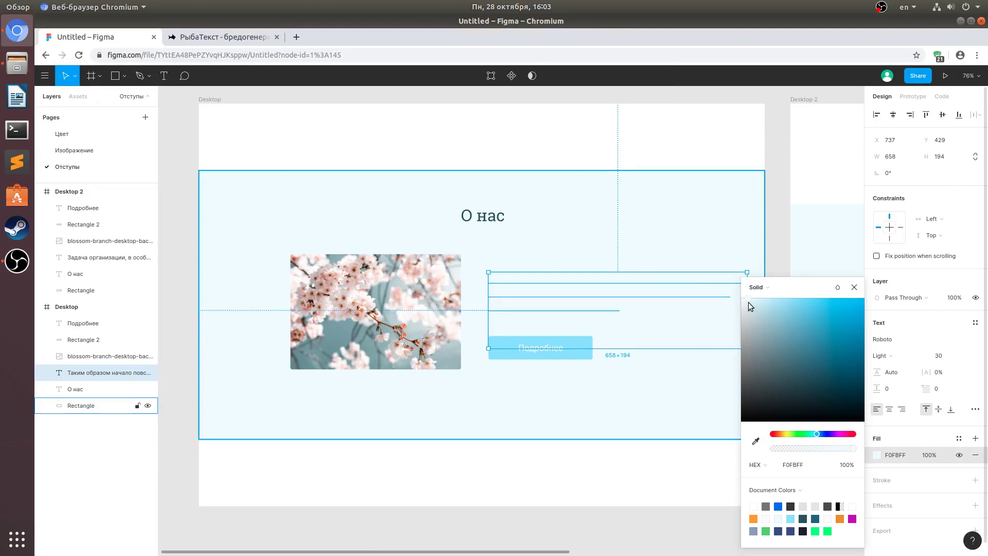
left_click_drag(748, 301, 758, 314)
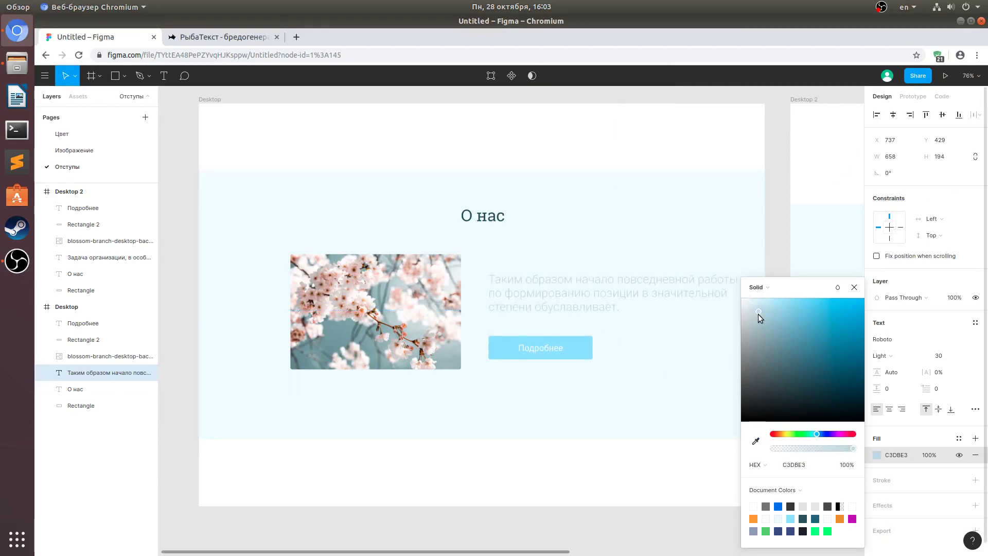
left_click(619, 462)
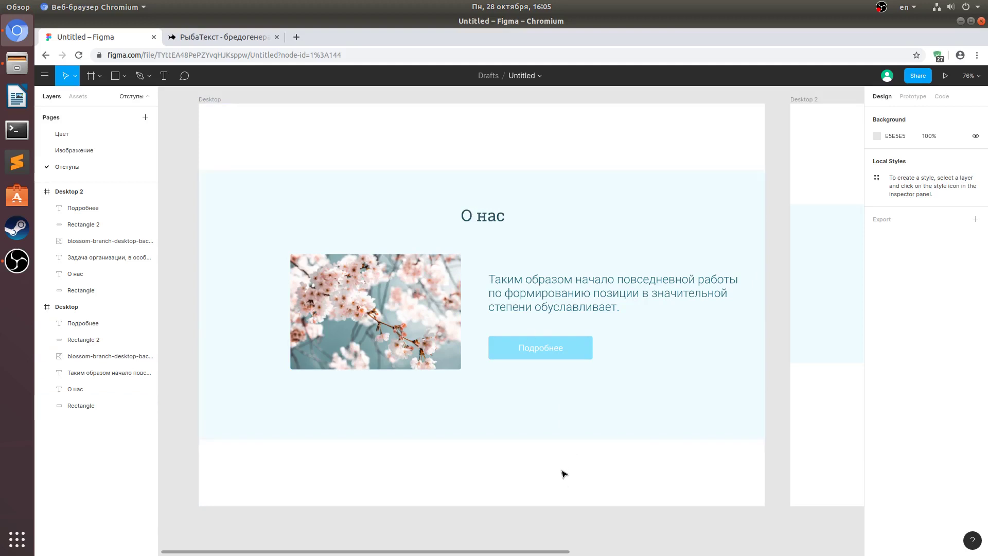
Step: Paste a copy of the "О нас" section in place inside the Desktop frame and extend the frame downward to make room below
left_click(448, 191)
key("ctrl+z")
scroll(488, 219, "down", 3)
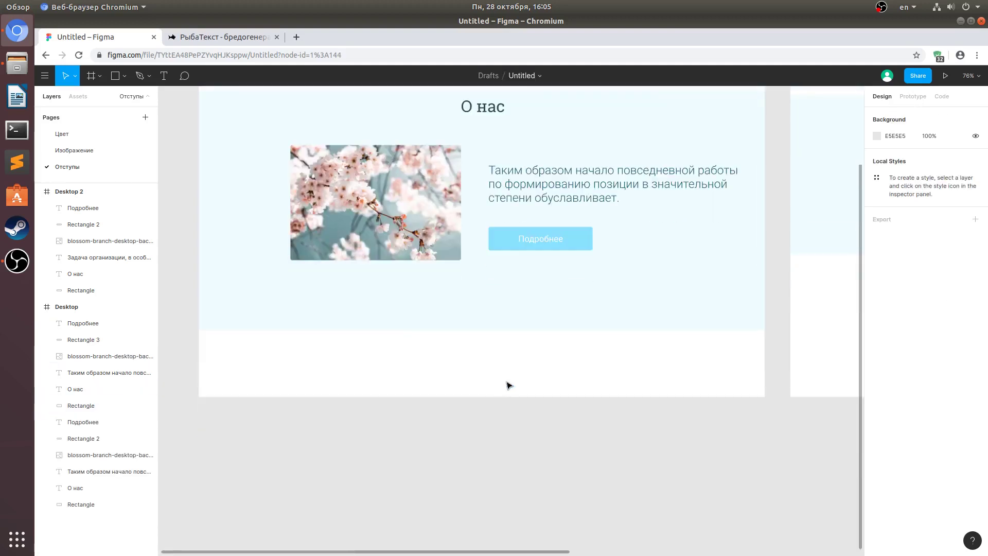
left_click(71, 307)
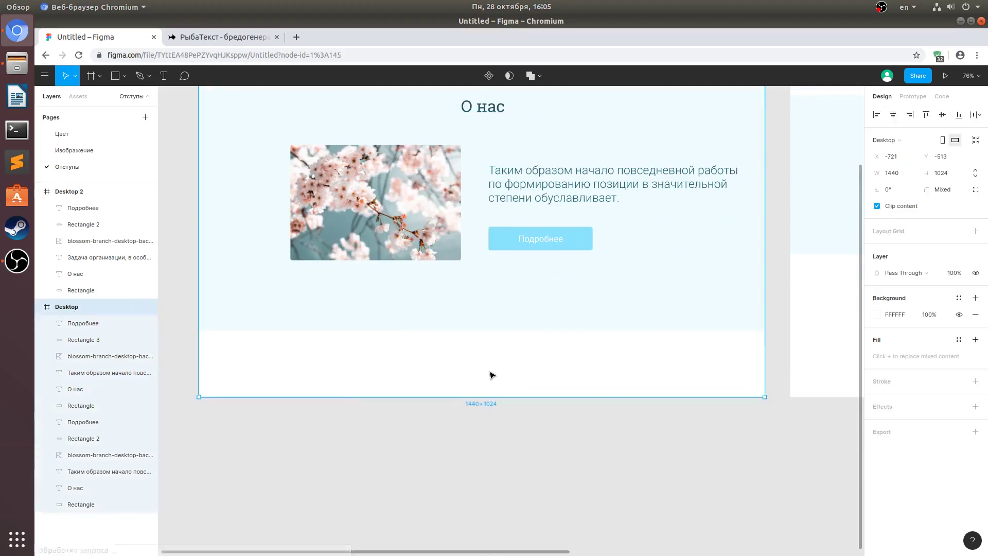
left_click_drag(477, 398, 509, 545)
scroll(499, 399, "up", 5)
Step: Paste another copy of the "О нас" section and place it directly beneath the existing section, aligned with its edges
key("Return")
key("ctrl+d")
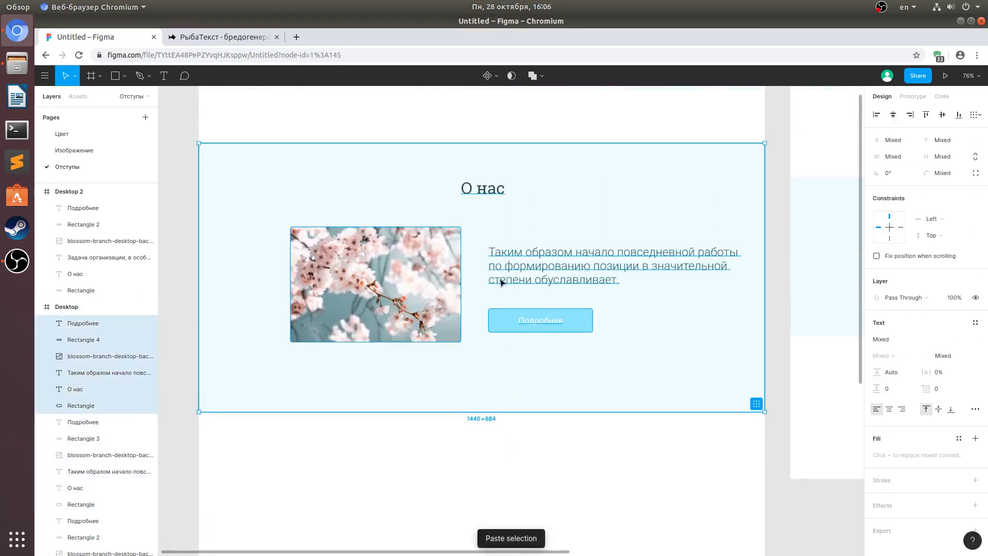
left_click_drag(461, 220, 459, 316)
scroll(472, 335, "down", 4)
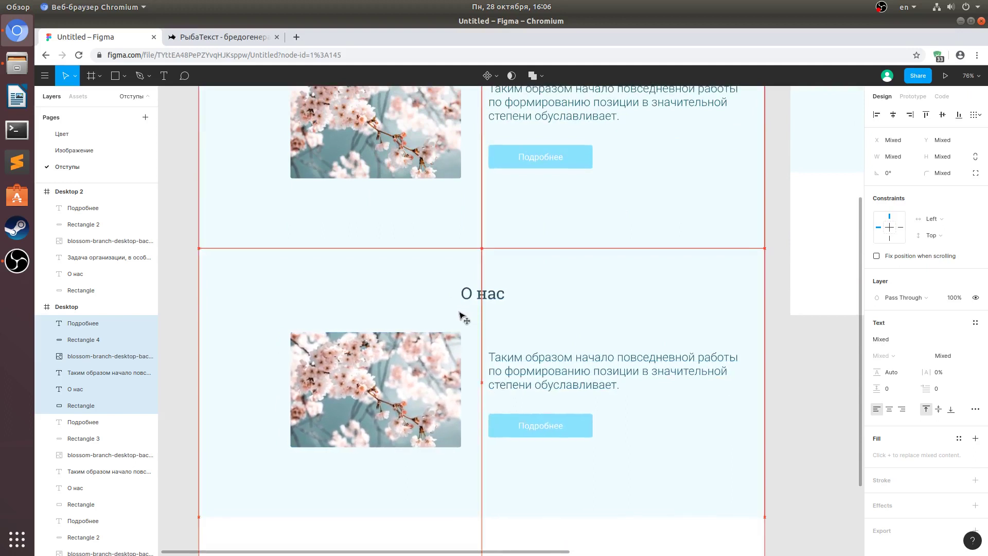
left_click(782, 333)
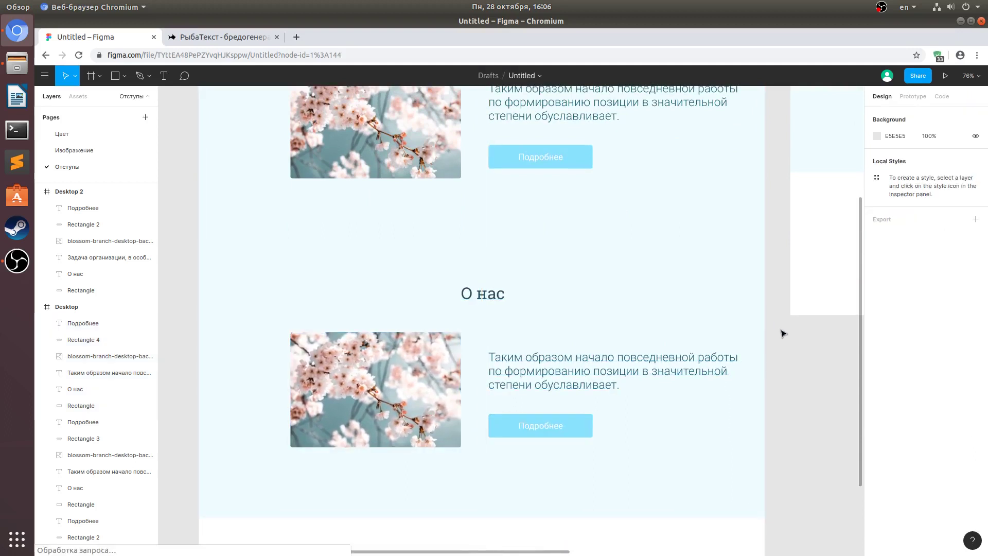
Step: Change the lower section's background rectangle fill to white
left_click(752, 318)
left_click(877, 339)
left_click_drag(773, 357, 704, 294)
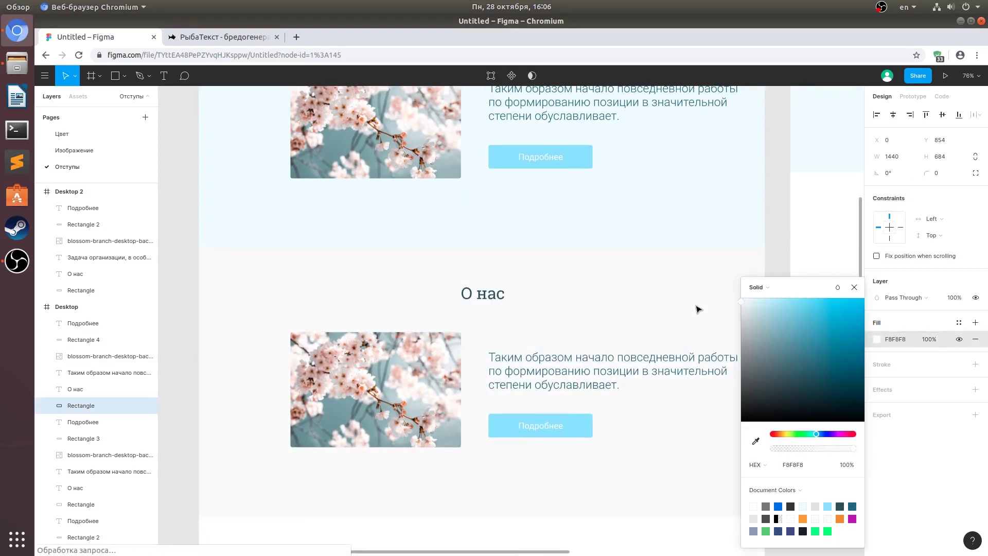
left_click(779, 255)
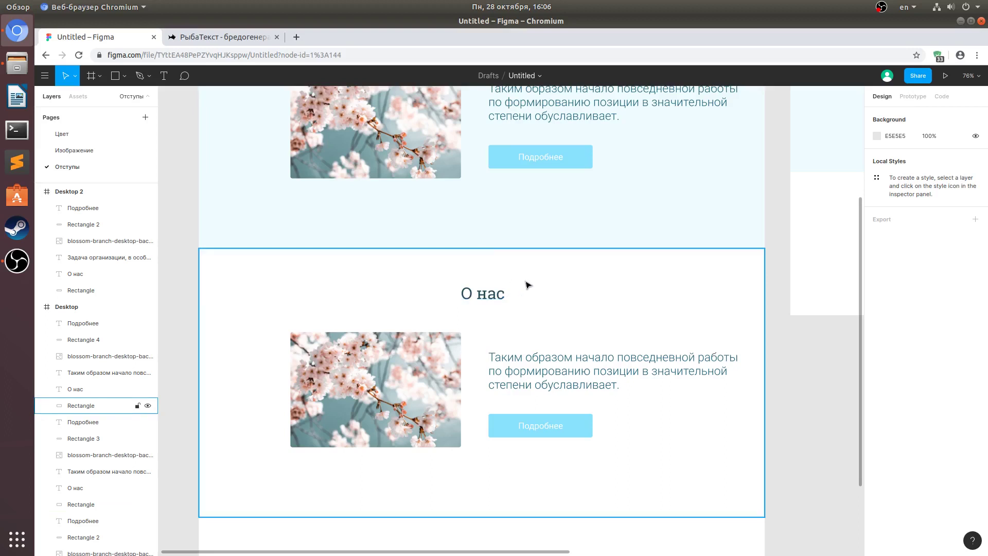
left_click(488, 298)
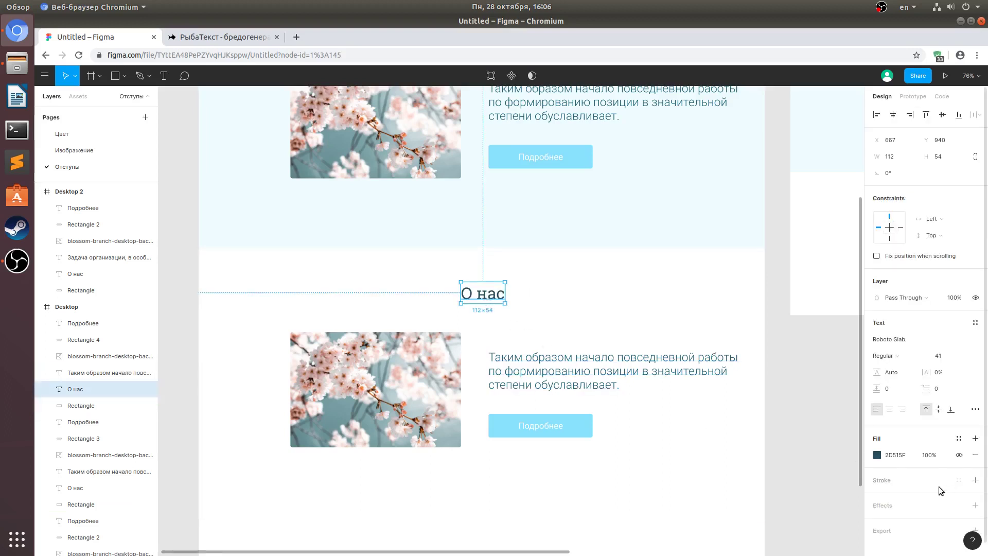
key("Escape")
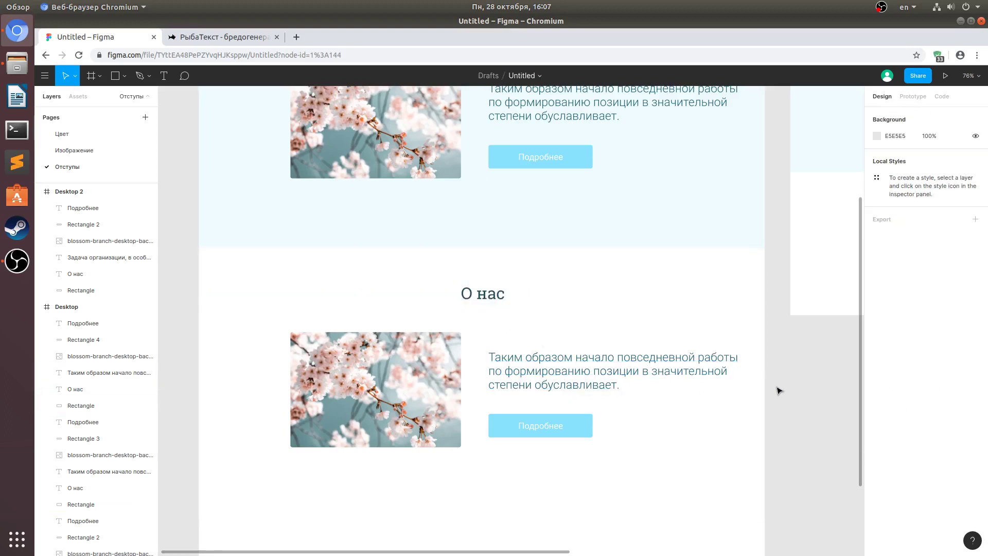
scroll(771, 399, "up", 3)
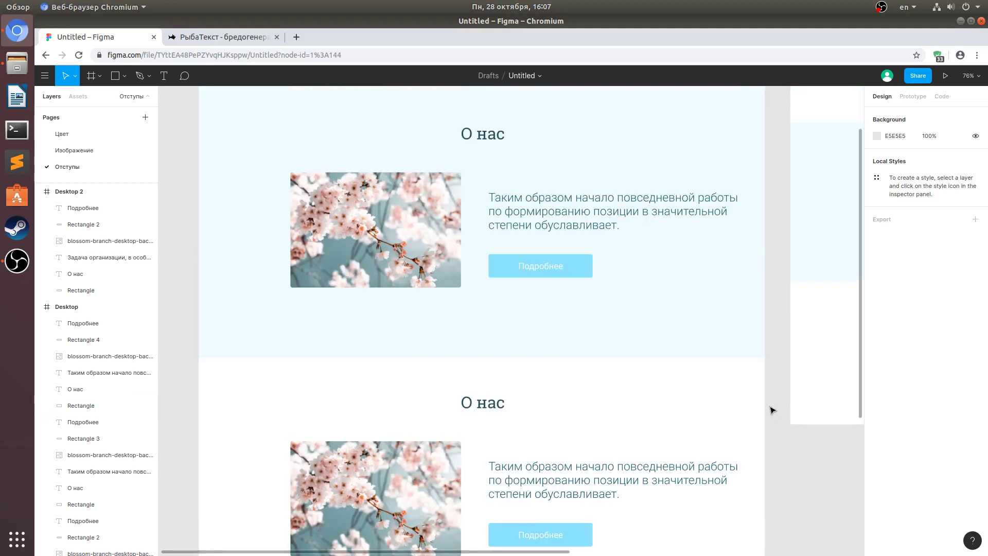